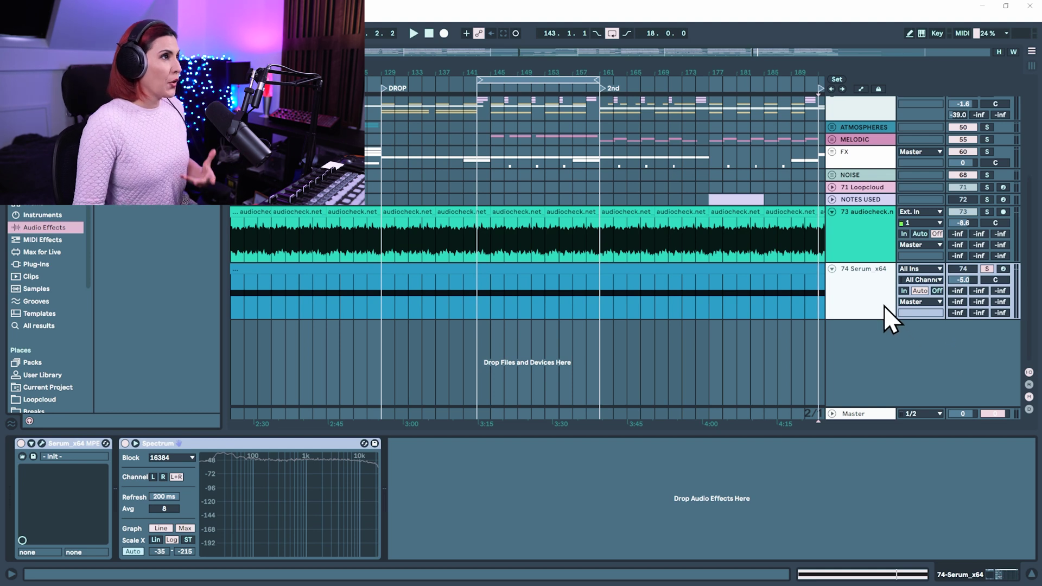
Examine the pink noise and Serum noise tracks, selecting bars 145 to 153 of the pink noise audio and comparing each track's Spectrum device.
{"action": "left_click", "coordinate": [864, 297]}
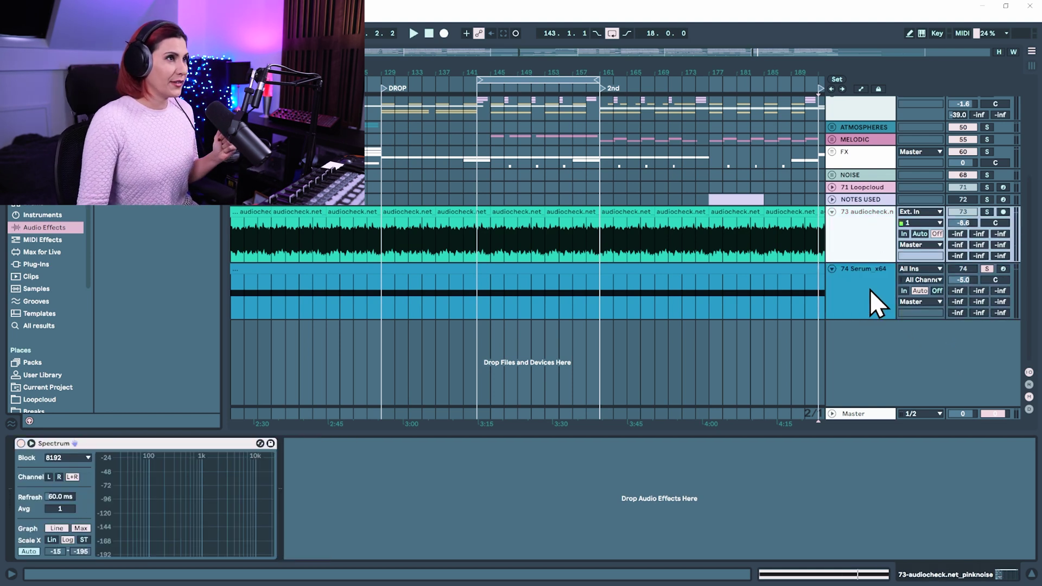
{"action": "left_click_drag", "start_coordinate": [492, 238], "coordinate": [546, 239]}
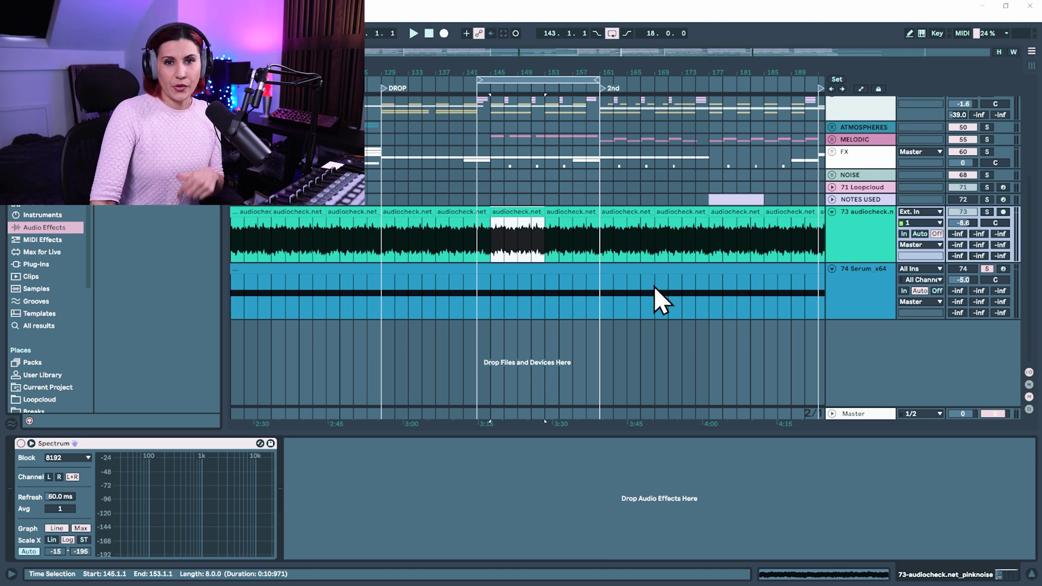
{"action": "left_click", "coordinate": [510, 214]}
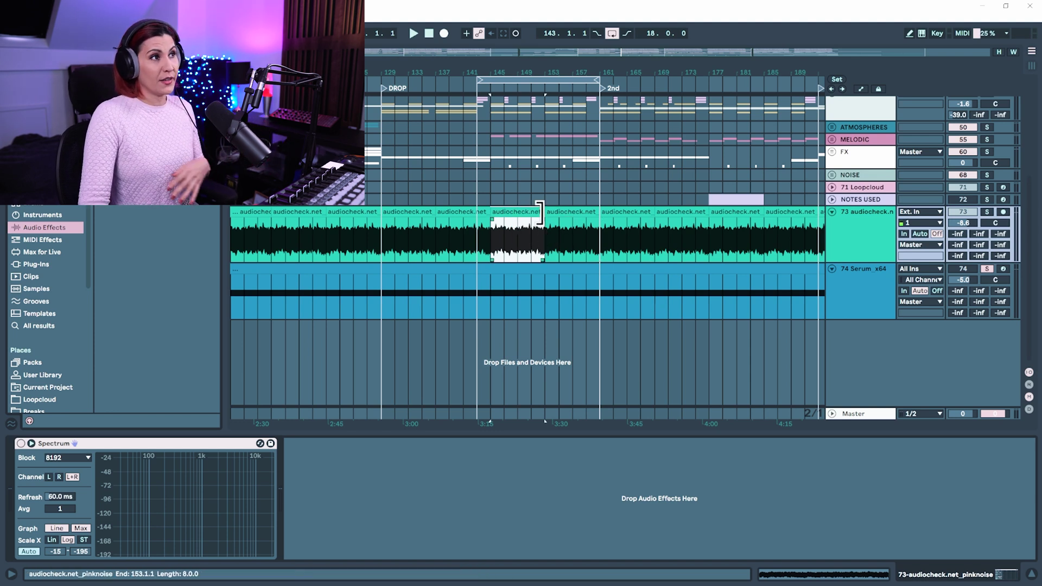
{"action": "left_click_drag", "start_coordinate": [592, 75], "coordinate": [571, 93]}
{"action": "left_click", "coordinate": [879, 234]}
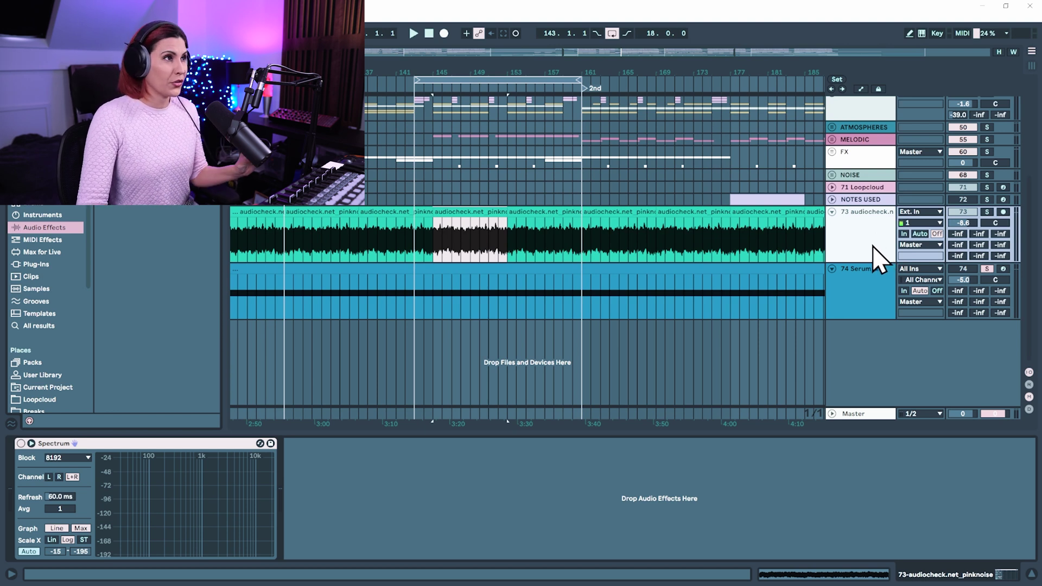
{"action": "left_click", "coordinate": [866, 299]}
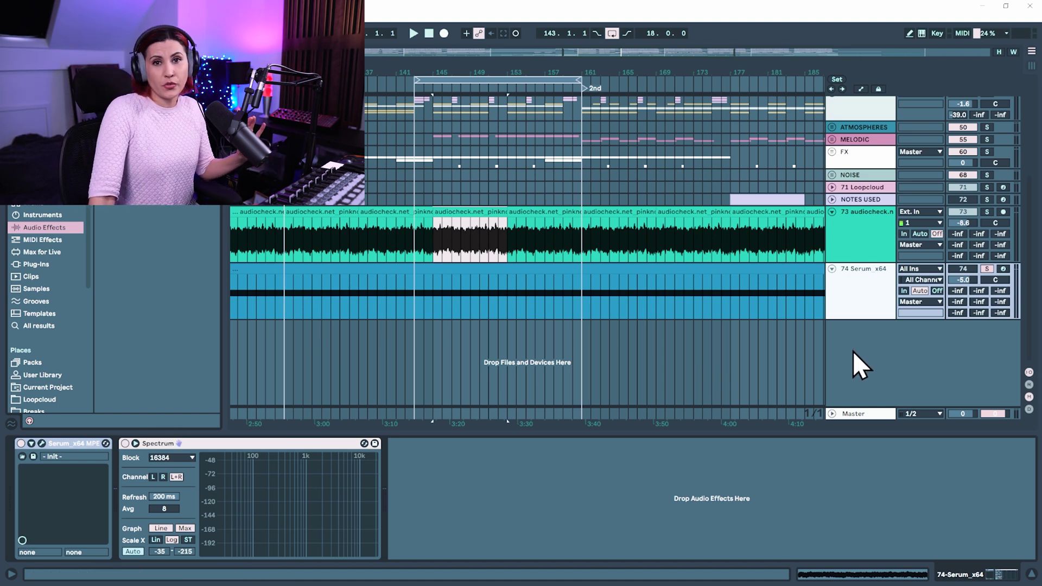
Play the looped section, compare the soloed Serum noise with the soloed pink noise, and clear the solo before stopping playback.
{"action": "left_click", "coordinate": [418, 89]}
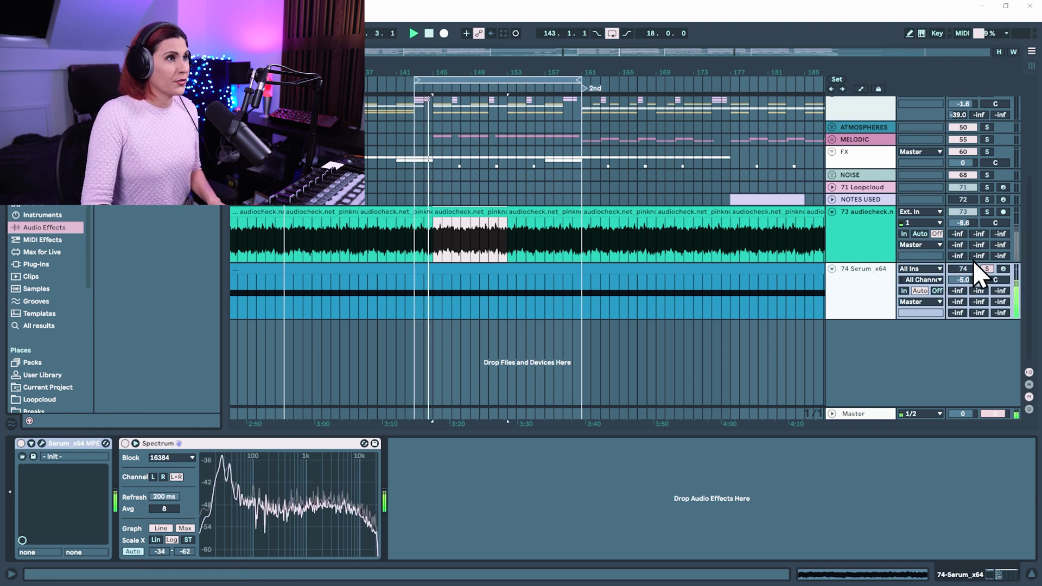
{"action": "left_click", "coordinate": [988, 212]}
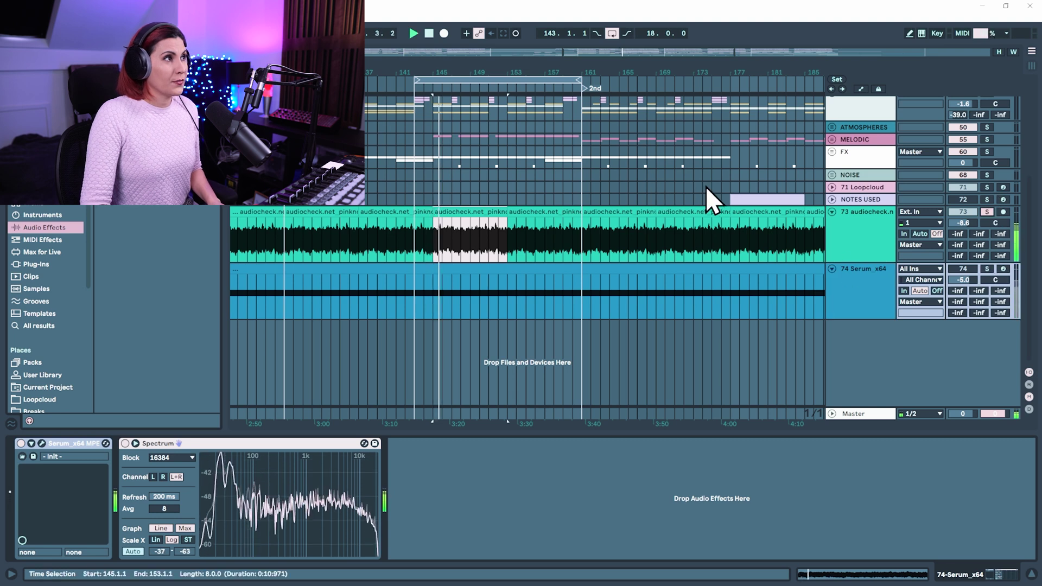
{"action": "left_click", "coordinate": [988, 212]}
{"action": "key", "text": "space"}
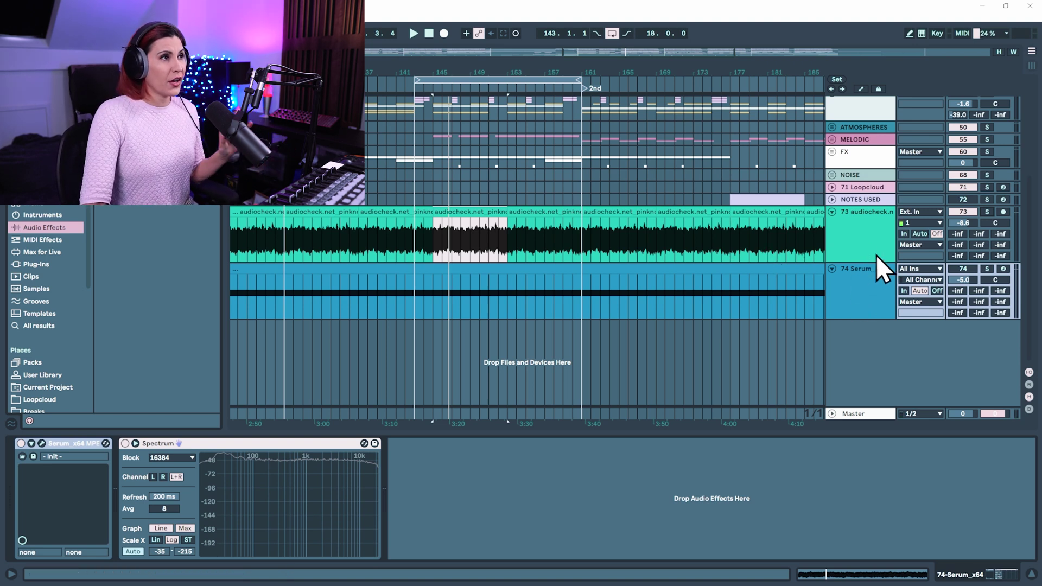
Turn on the Utility device on the Master track for mono output and toggle the display of the return tracks.
{"action": "left_click", "coordinate": [863, 415]}
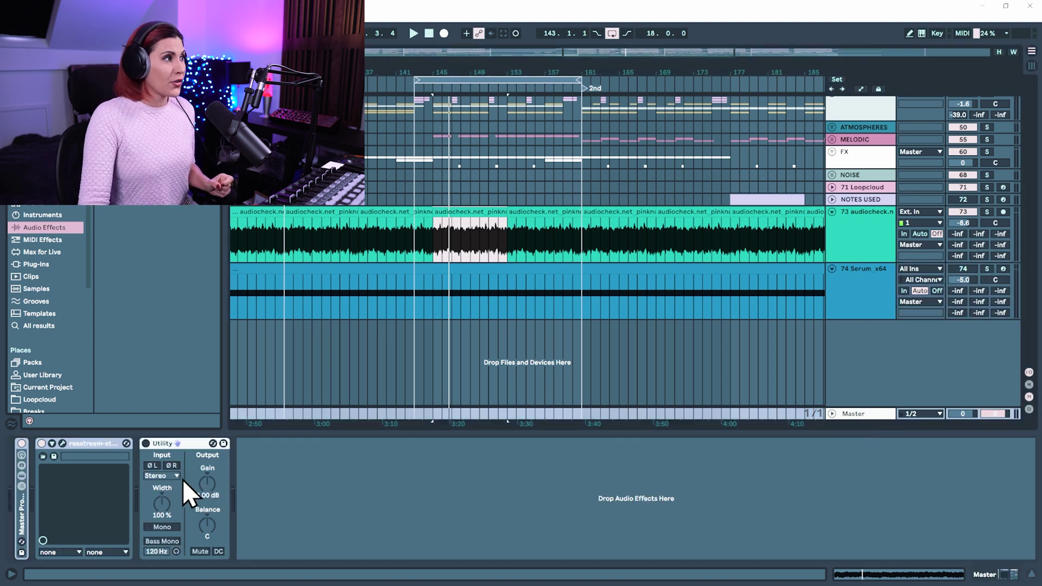
{"action": "left_click", "coordinate": [146, 444]}
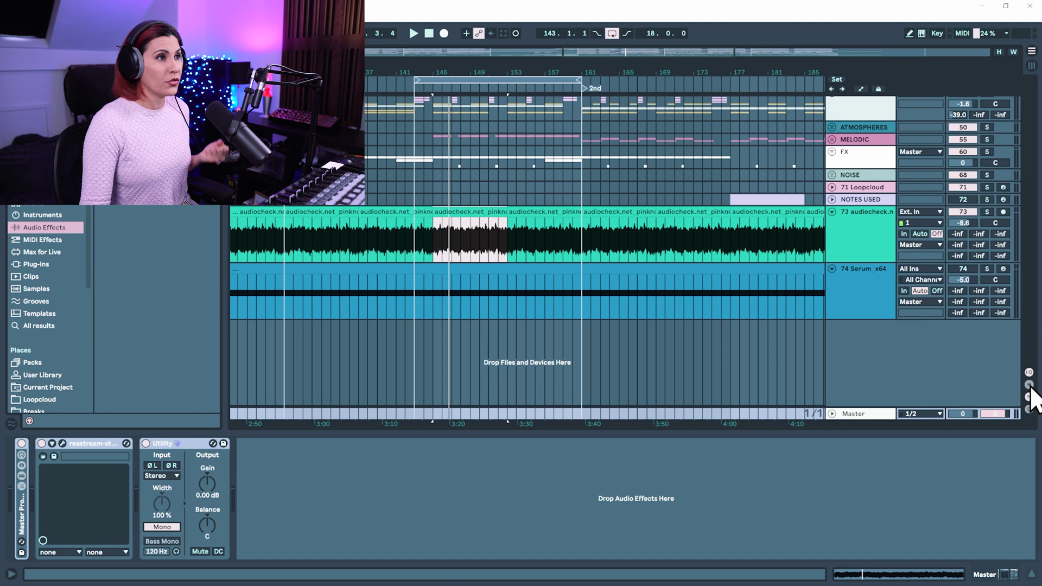
{"action": "left_click", "coordinate": [1030, 385]}
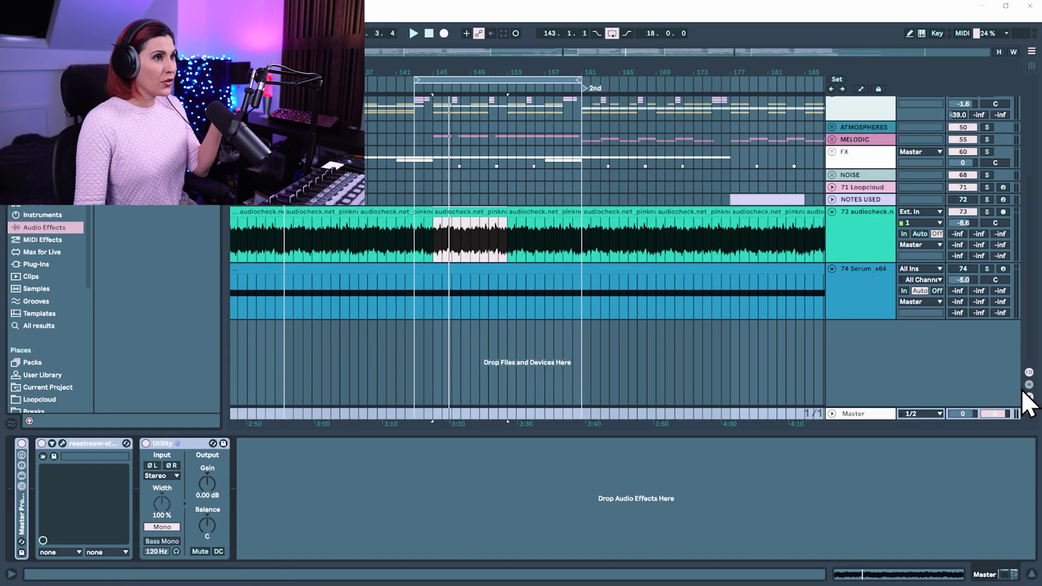
Solo the pink noise track as the level reference for mixing the drums.
{"action": "scroll", "coordinate": [923, 315], "scroll_direction": "up", "scroll_amount": 3}
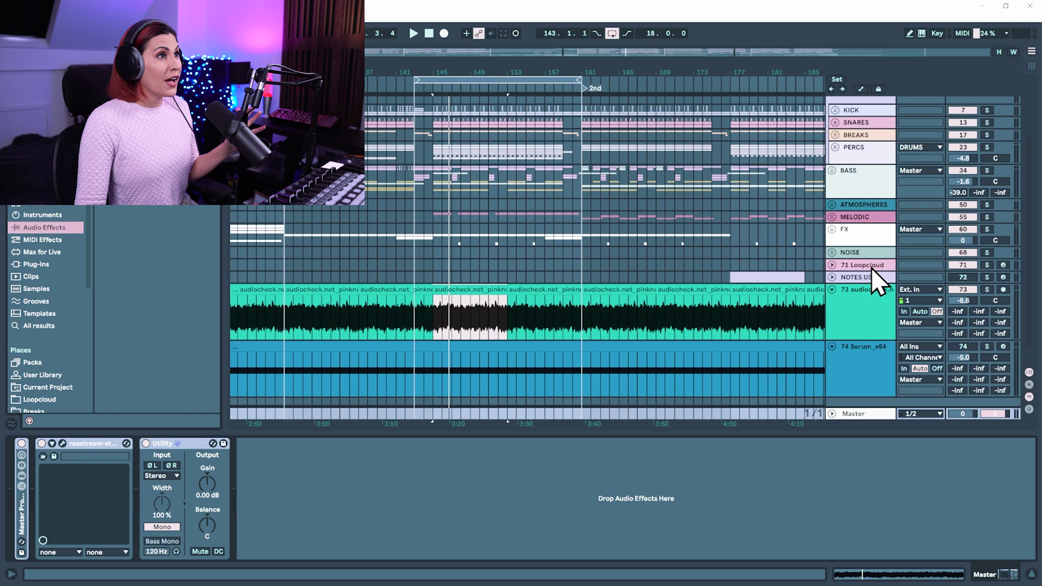
{"action": "left_click", "coordinate": [982, 300]}
{"action": "left_click", "coordinate": [988, 290]}
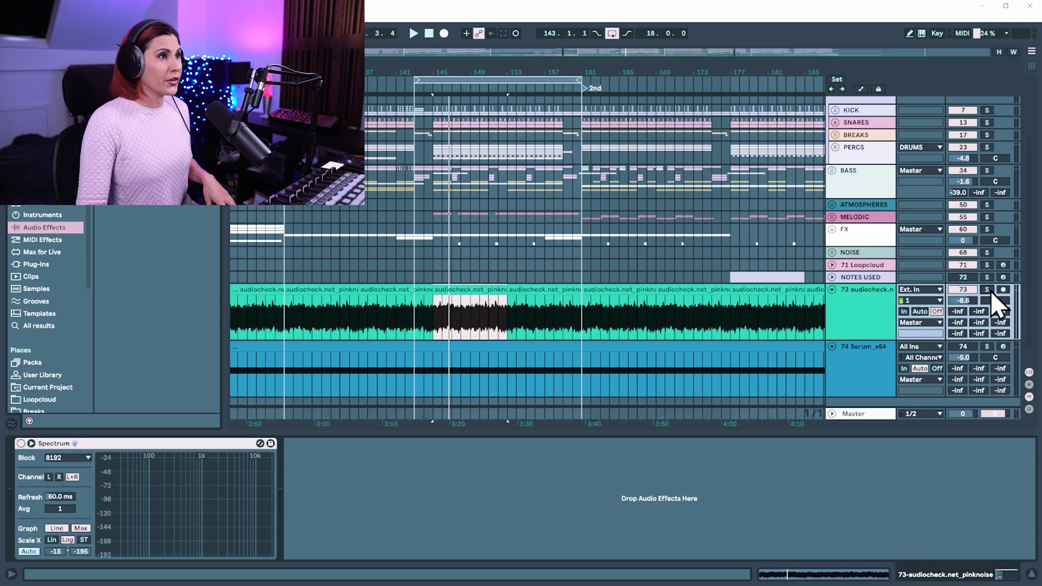
Solo the KICK group with the pink noise, pull its volume to silence, and raise it to -9.1 dB.
{"action": "scroll", "coordinate": [977, 250], "scroll_direction": "up", "scroll_amount": 3}
{"action": "left_click", "coordinate": [988, 194]}
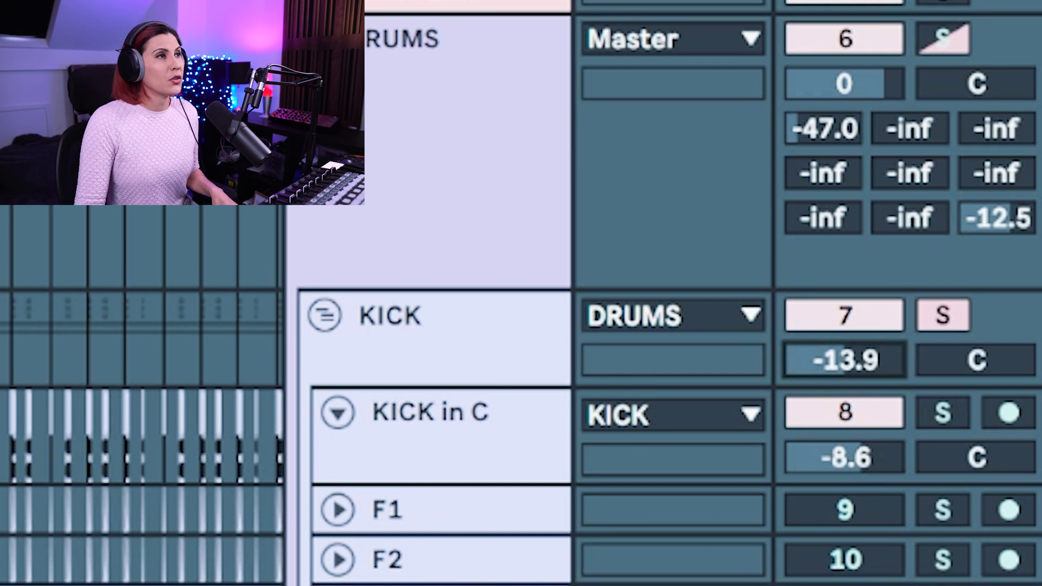
{"action": "left_click_drag", "start_coordinate": [895, 359], "coordinate": [896, 423]}
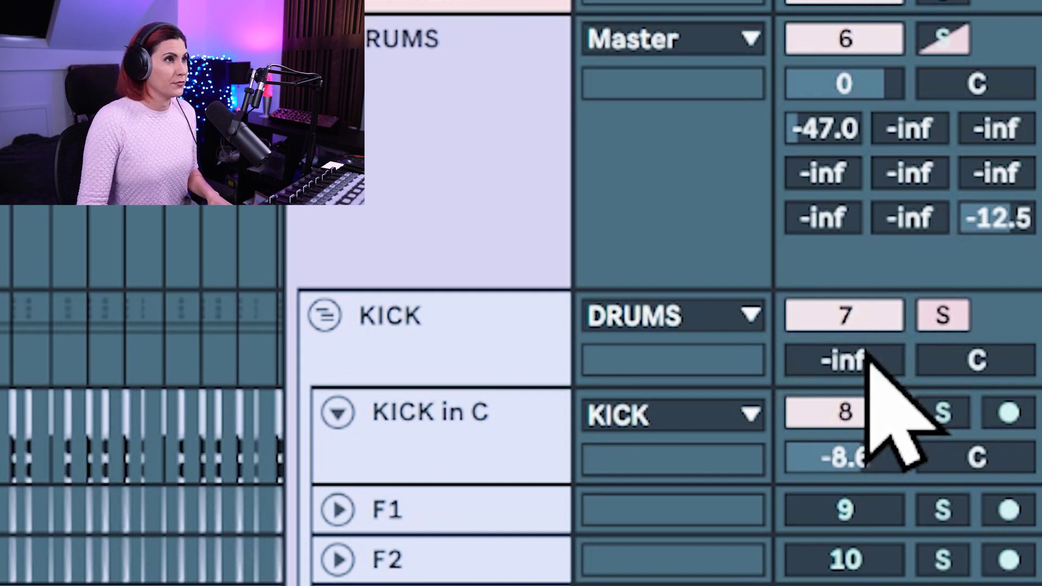
{"action": "left_click_drag", "start_coordinate": [872, 368], "coordinate": [873, 352]}
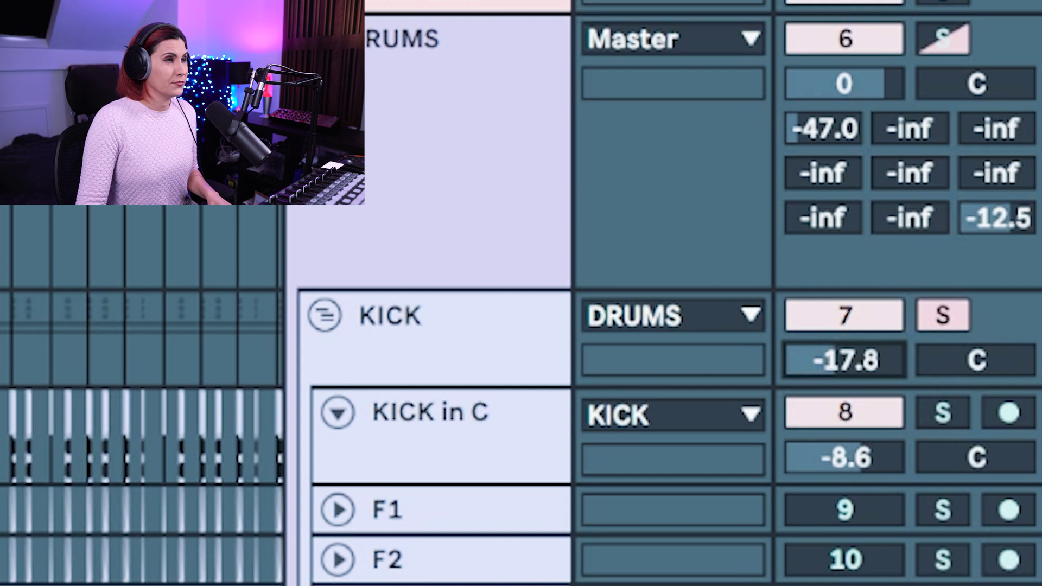
{"action": "left_click_drag", "start_coordinate": [845, 359], "coordinate": [845, 352]}
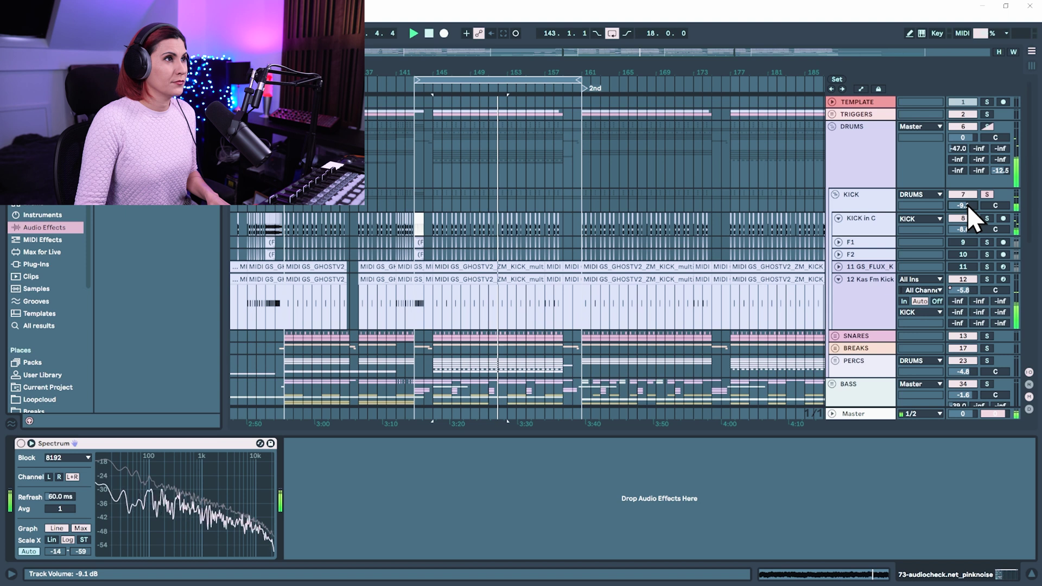
Solo the SNARES group instead of the kick, pull its volume down to silence, and raise it to -5.3 dB.
{"action": "scroll", "coordinate": [977, 238], "scroll_direction": "down", "scroll_amount": 3}
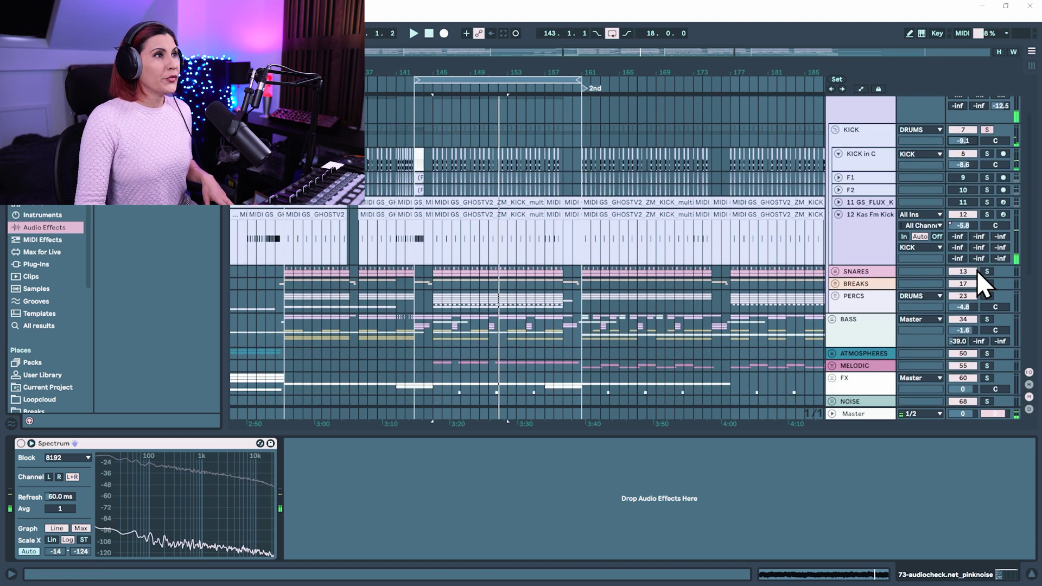
{"action": "left_click", "coordinate": [987, 271]}
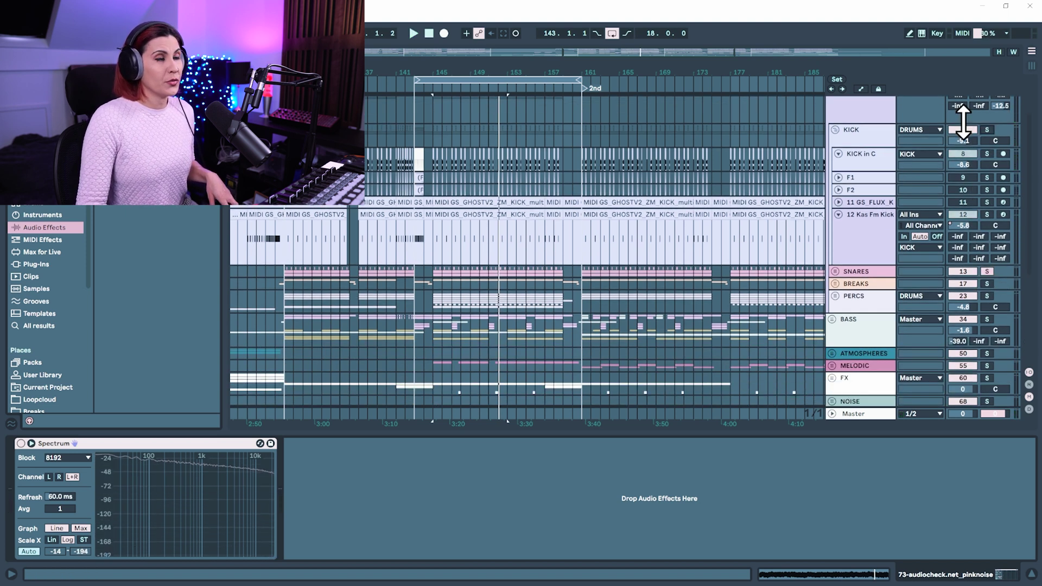
{"action": "scroll", "coordinate": [870, 294], "scroll_direction": "down", "scroll_amount": 2}
{"action": "left_click", "coordinate": [835, 219]}
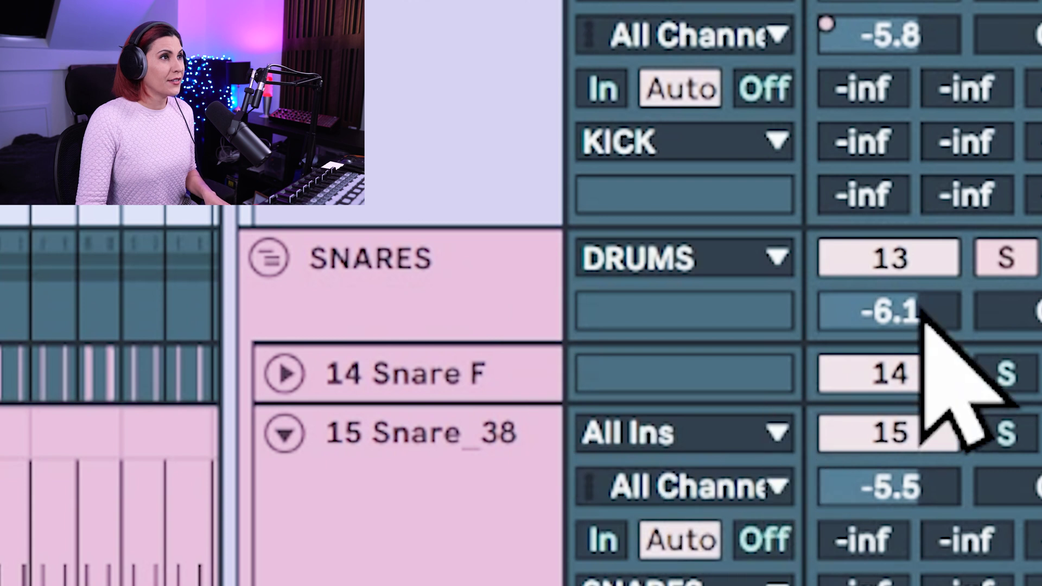
{"action": "left_click_drag", "start_coordinate": [917, 312], "coordinate": [917, 434]}
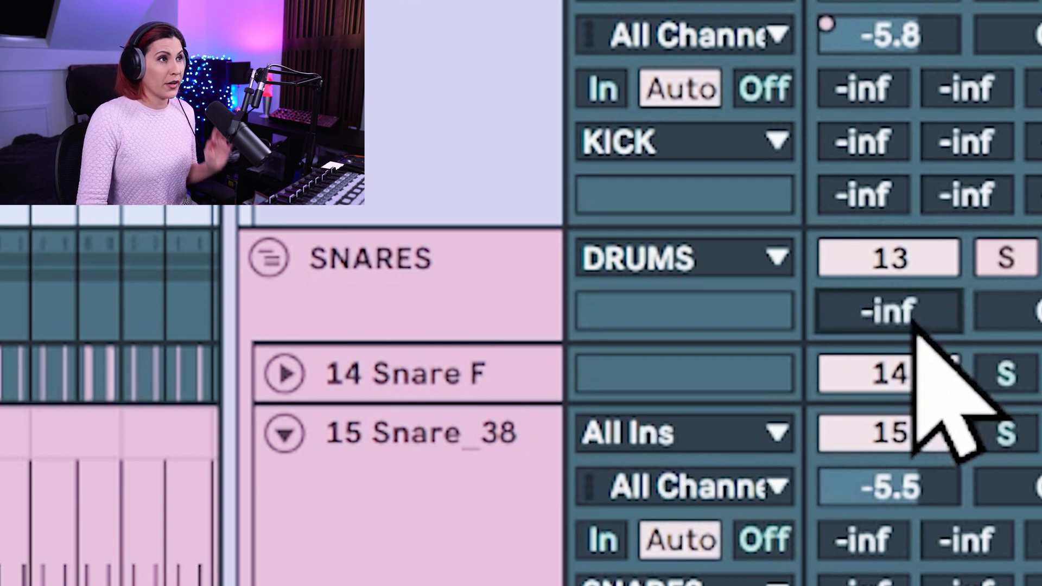
{"action": "left_click_drag", "start_coordinate": [868, 311], "coordinate": [868, 195]}
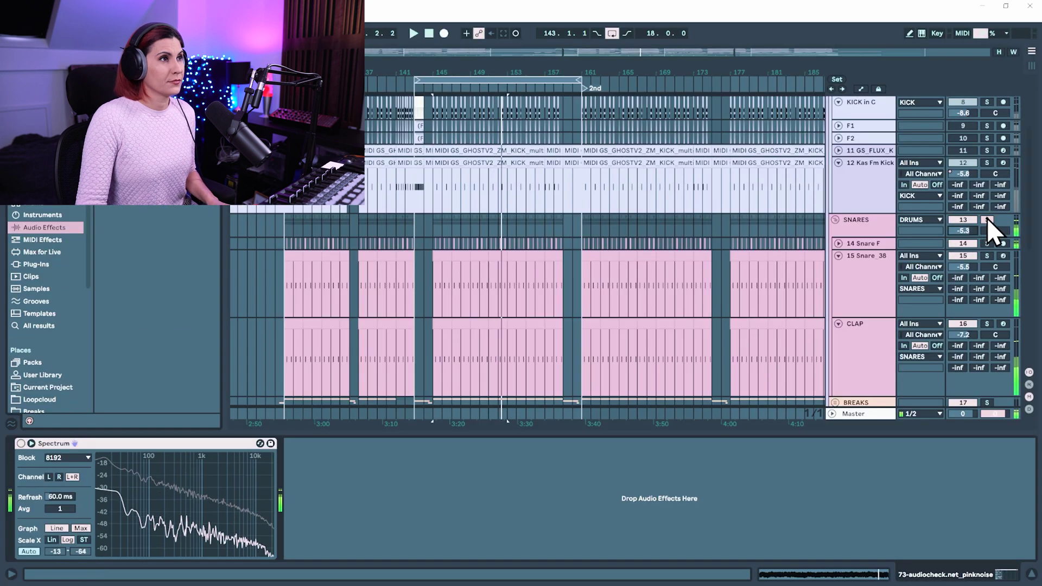
Solo the BREAKS group, pull its volume far down, and raise it gradually against the pink noise.
{"action": "scroll", "coordinate": [987, 218], "scroll_direction": "down", "scroll_amount": 5}
{"action": "left_click", "coordinate": [987, 262]}
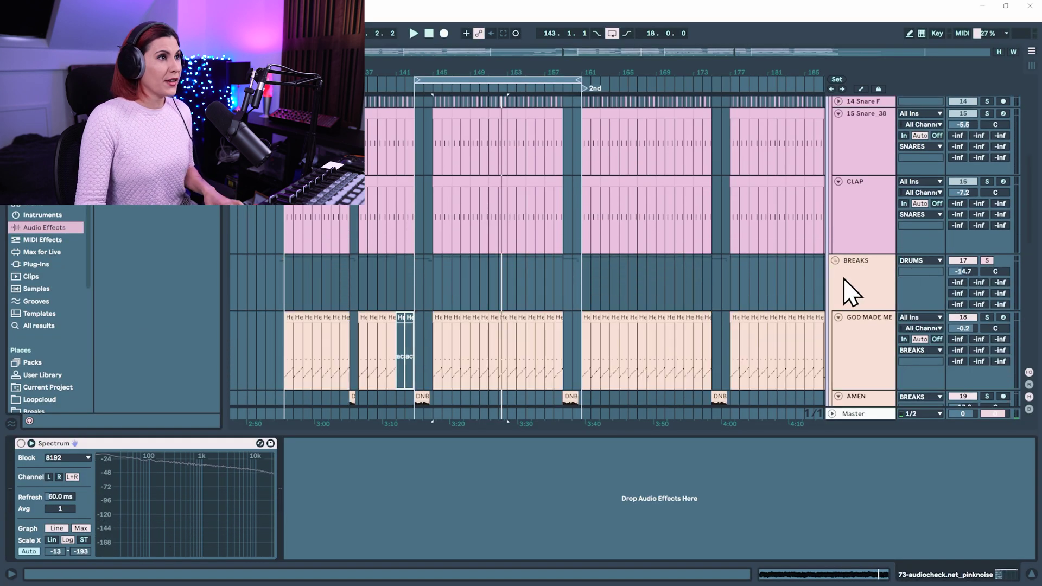
{"action": "left_click_drag", "start_coordinate": [972, 273], "coordinate": [971, 296]}
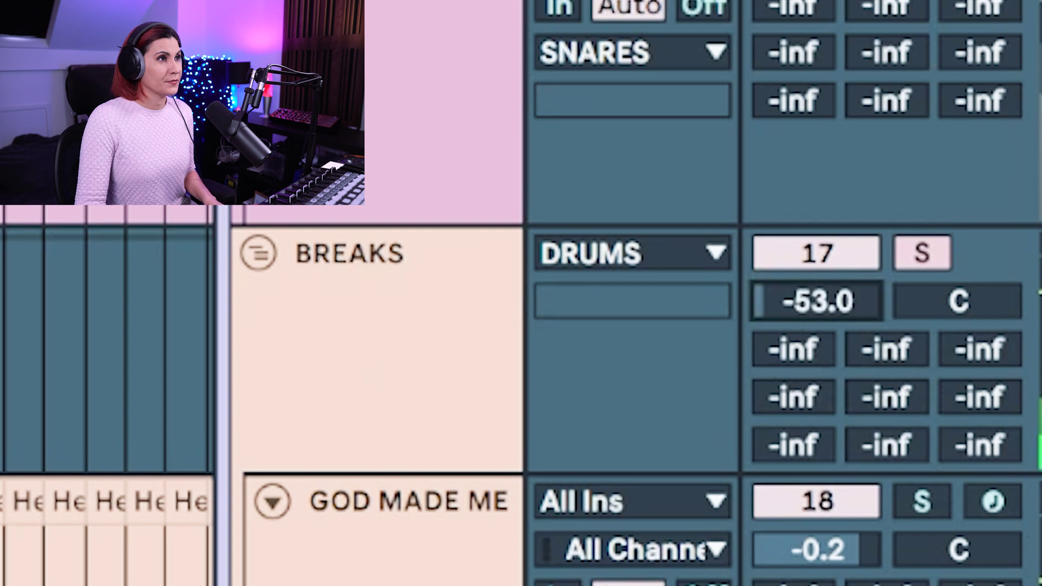
{"action": "left_click_drag", "start_coordinate": [817, 301], "coordinate": [817, 282]}
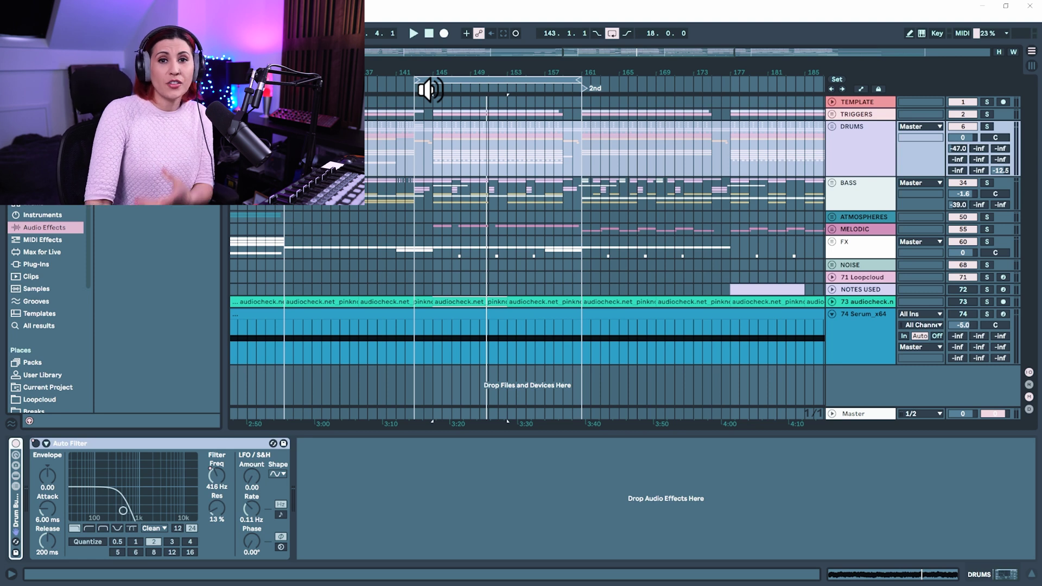
Play the full mix in mono from near the loop start and collapse the Serum noise track.
{"action": "left_click", "coordinate": [422, 89]}
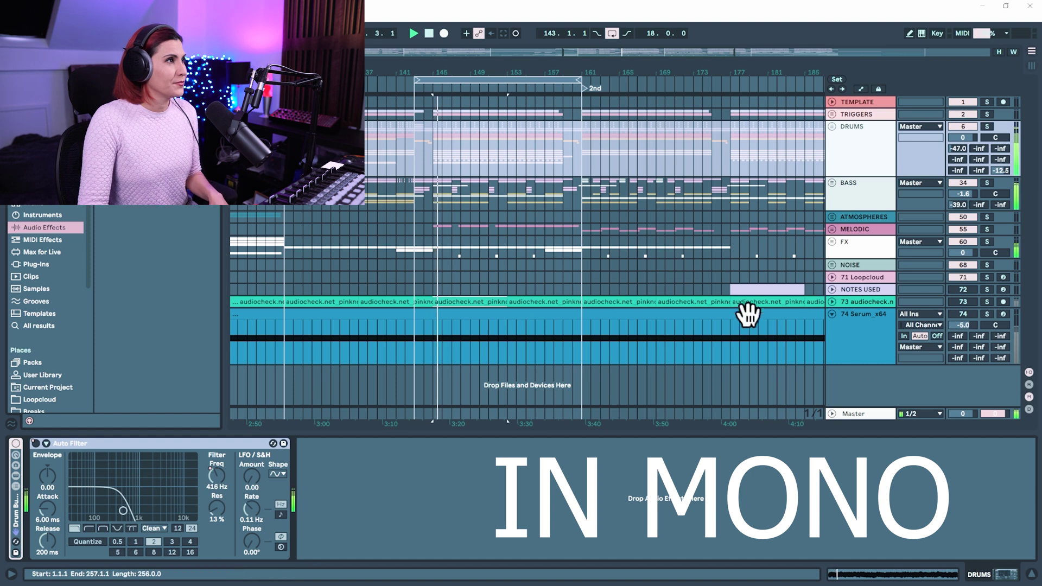
{"action": "left_click", "coordinate": [831, 314]}
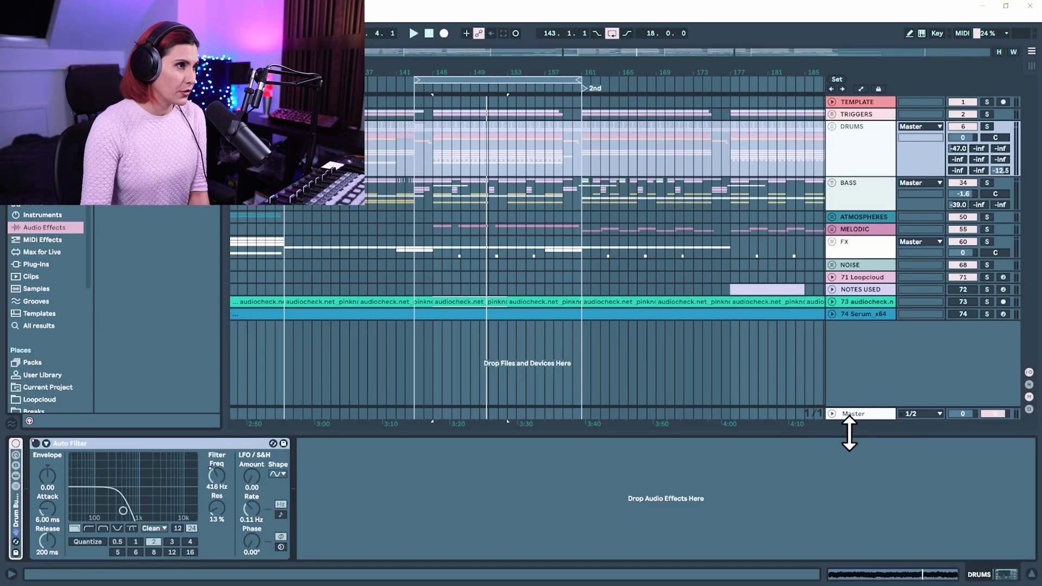
Turn off the mono Utility device on the Master track and play the full mix in stereo from near the loop start.
{"action": "left_click", "coordinate": [871, 416]}
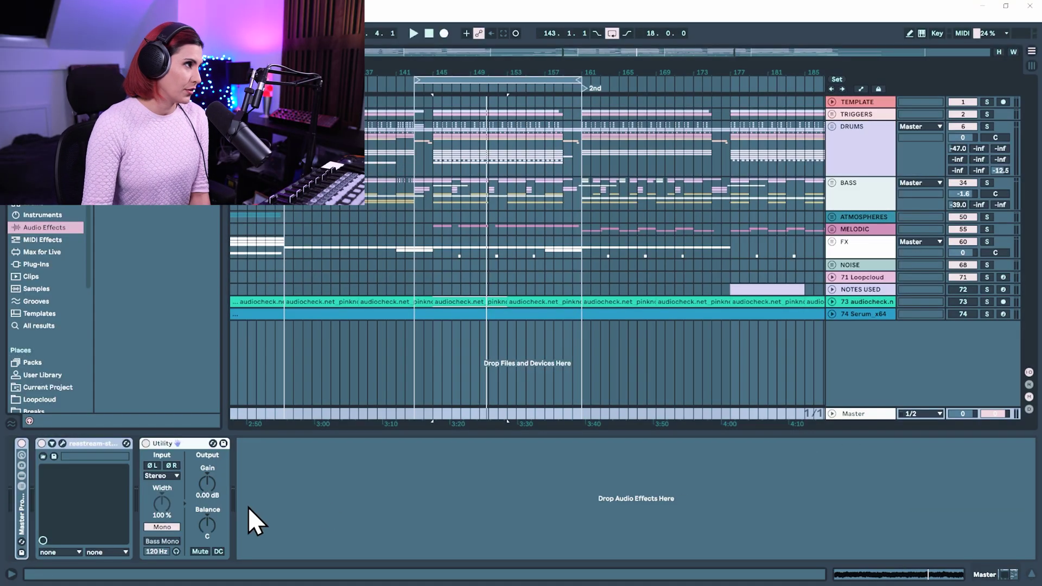
{"action": "left_click", "coordinate": [146, 444]}
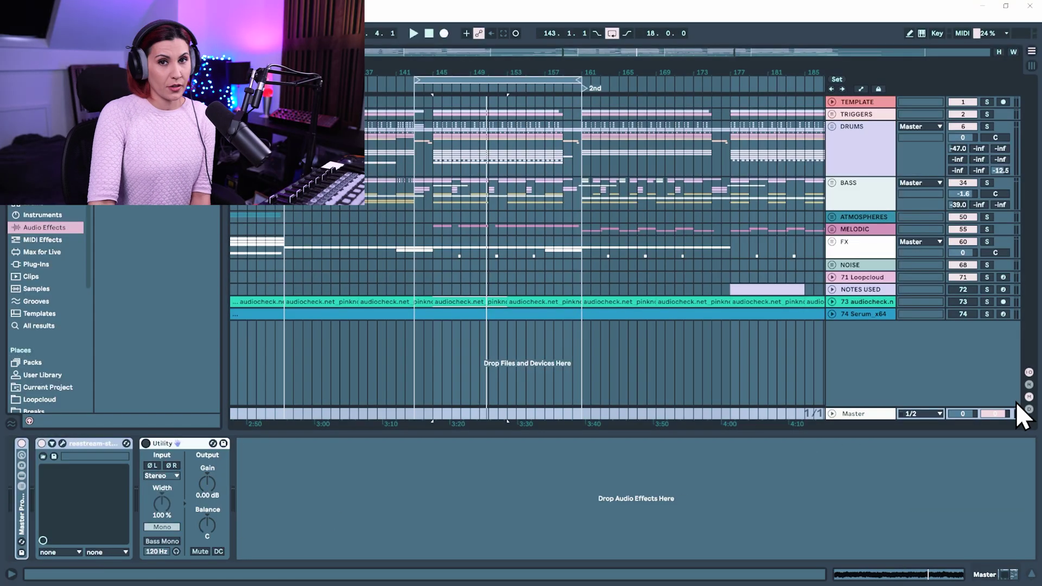
{"action": "left_click", "coordinate": [1029, 384]}
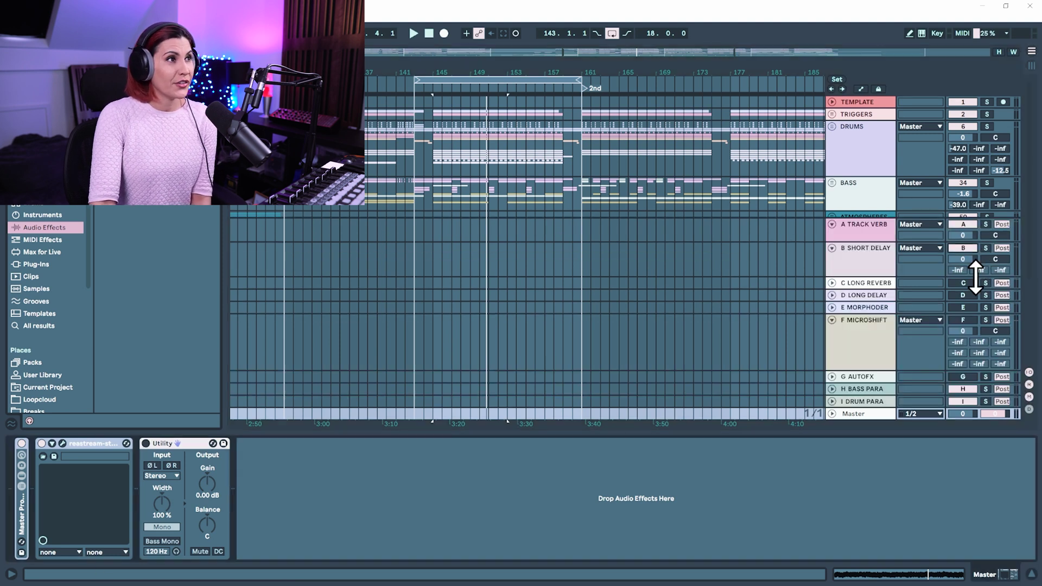
{"action": "left_click", "coordinate": [1029, 384]}
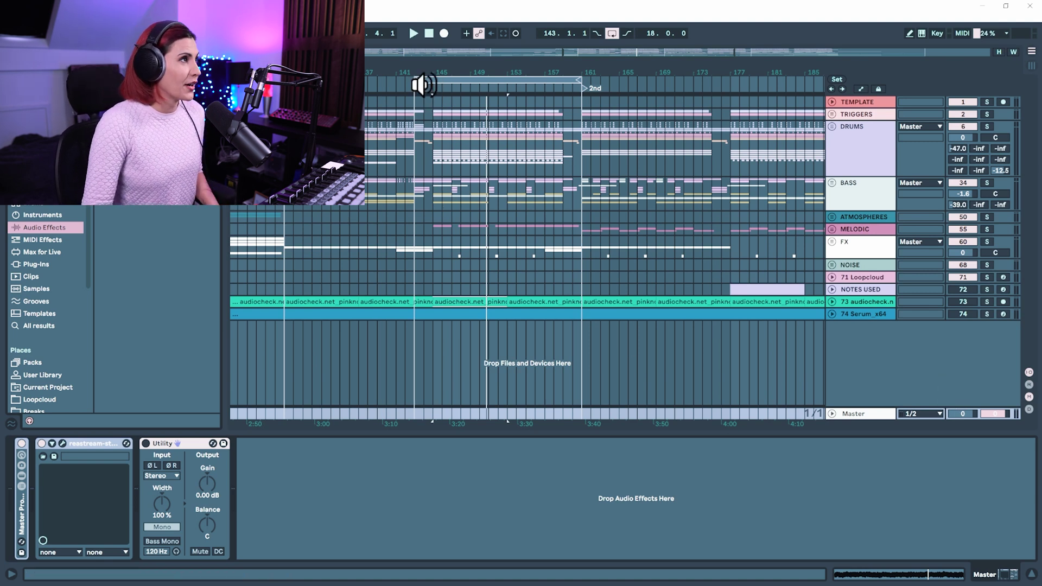
{"action": "left_click", "coordinate": [424, 89]}
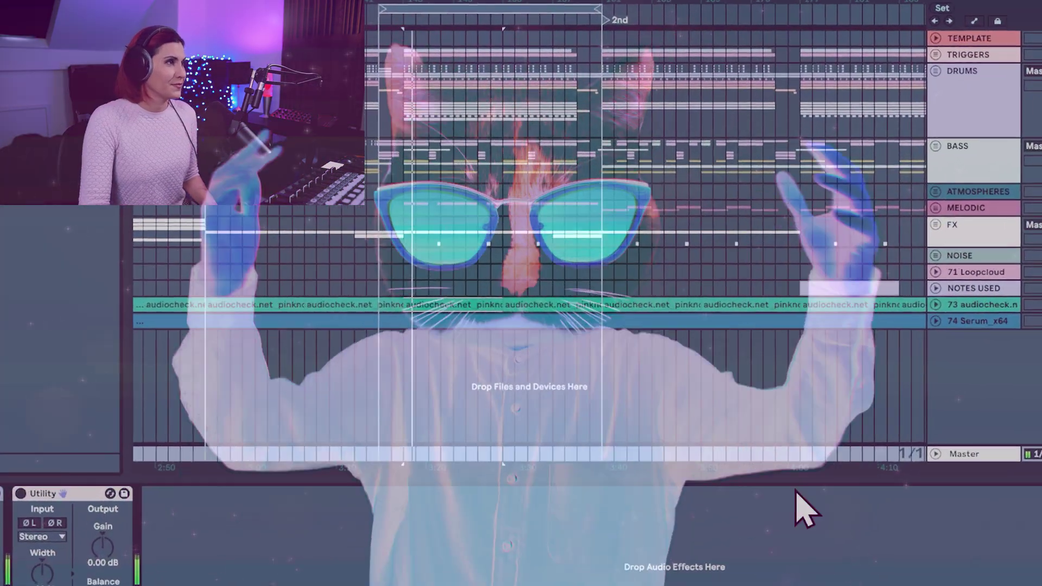